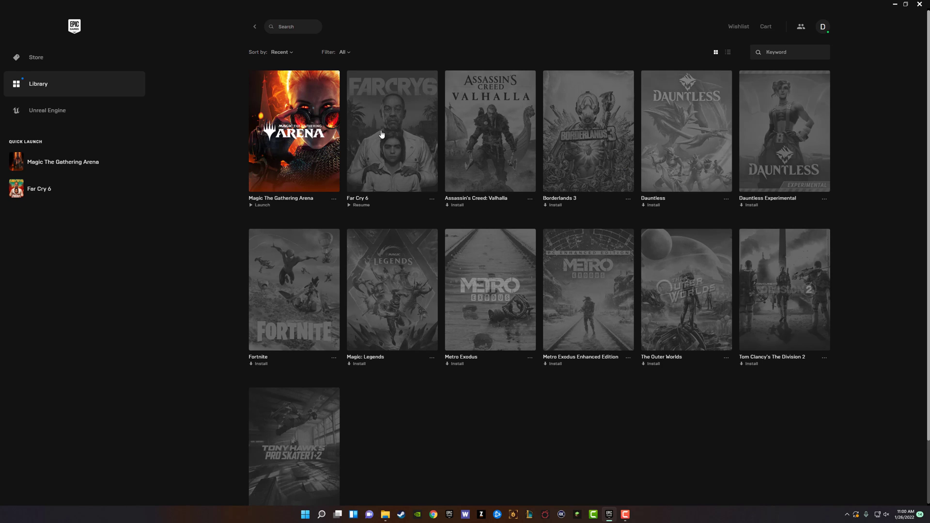
# Check where Borderlands 3 would install, then cancel that install without choosing a folder
pyautogui.click(559, 209)
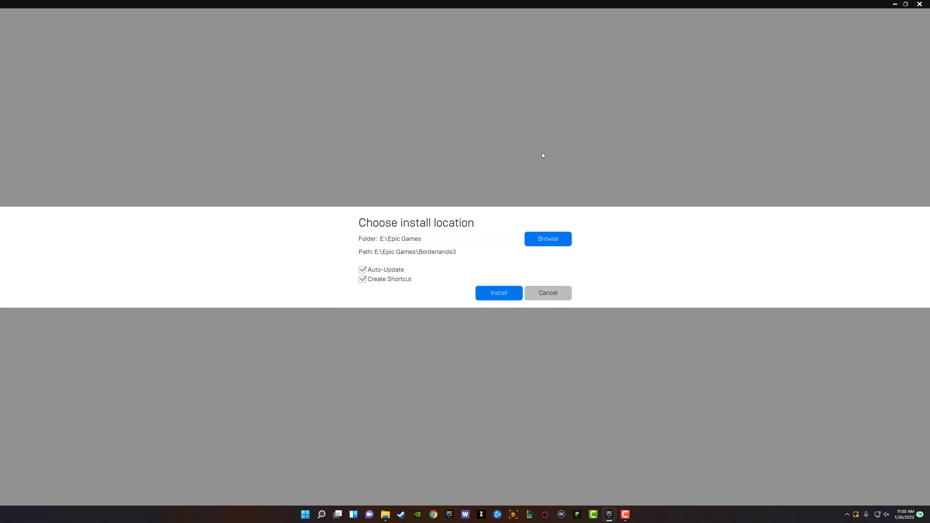
pyautogui.click(553, 239)
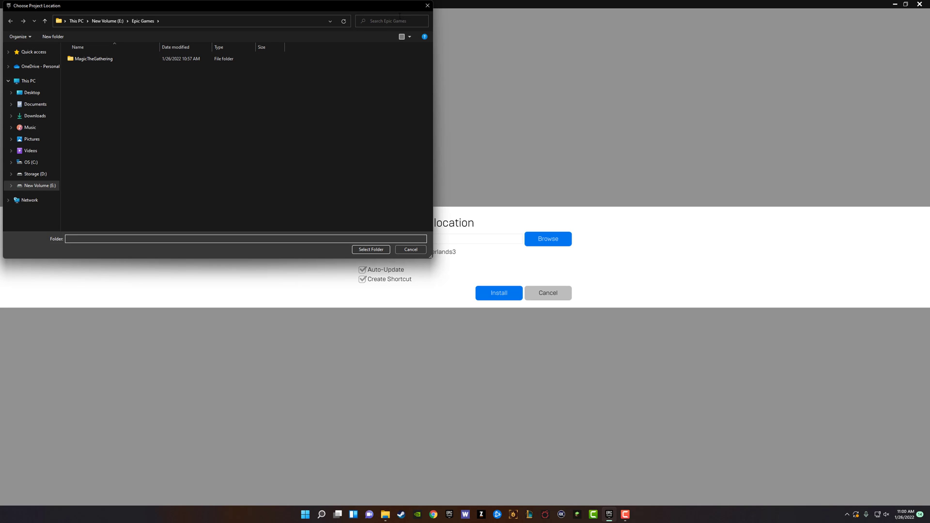
pyautogui.click(427, 6)
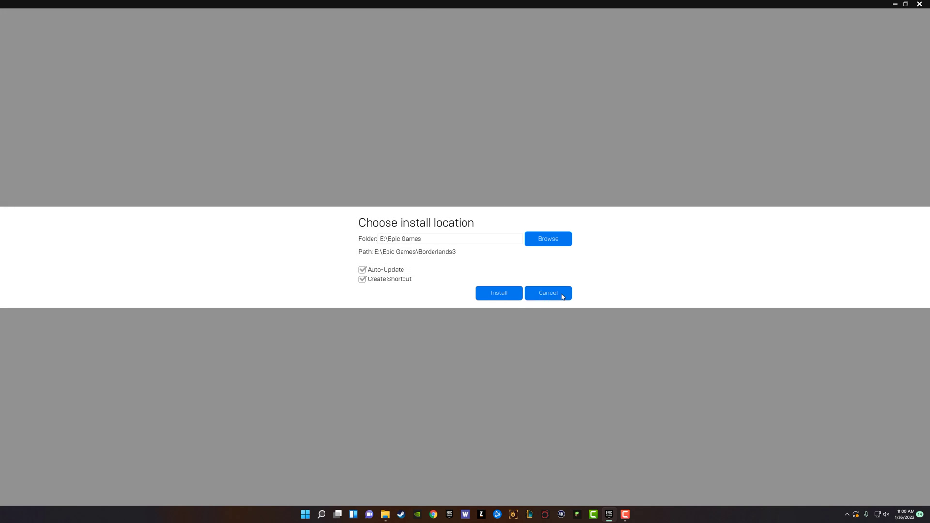
pyautogui.click(561, 294)
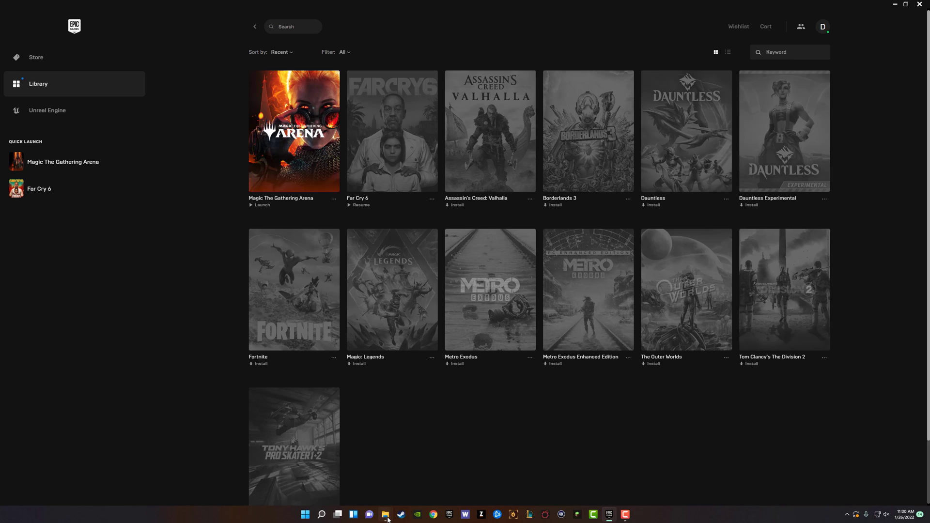
# Arrange the E:\Epic Games and Storage (D:) windows and select the Epic Games 002 folder
pyautogui.moveTo(388, 517)
pyautogui.click(358, 479)
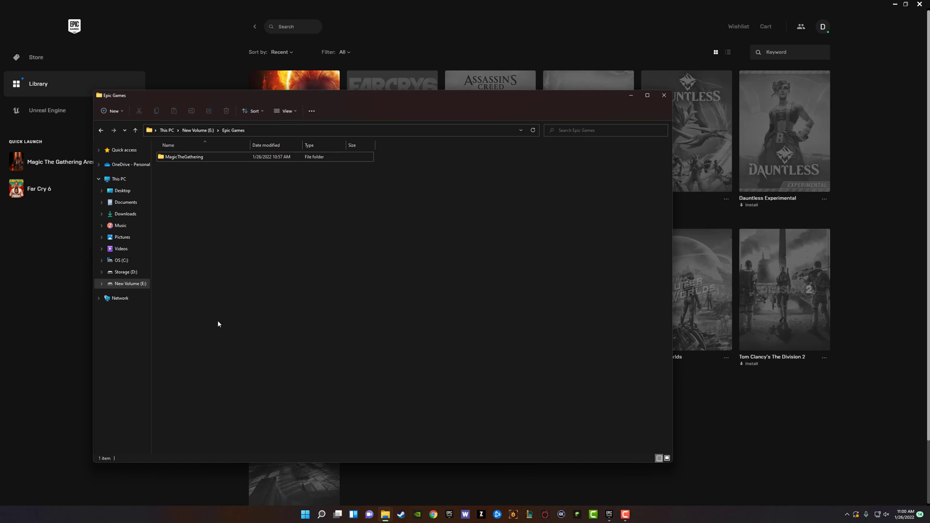
pyautogui.click(388, 516)
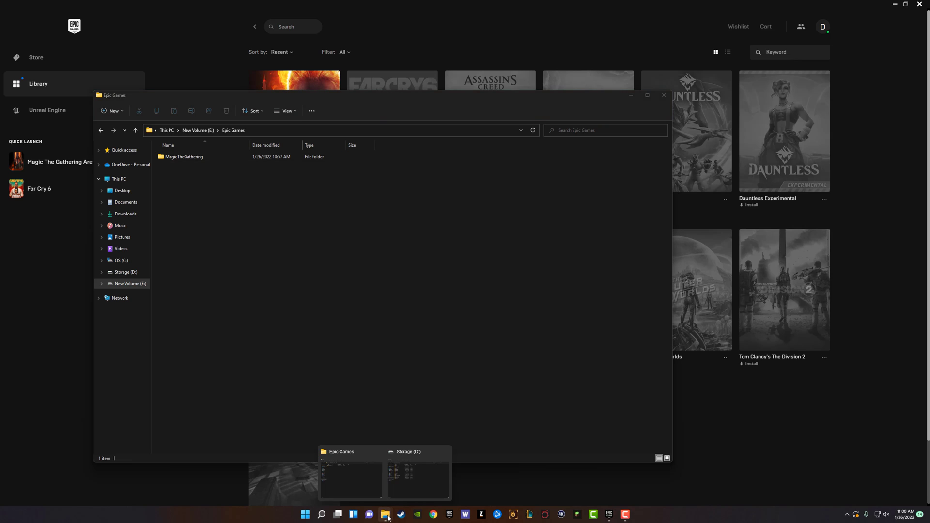
pyautogui.click(417, 472)
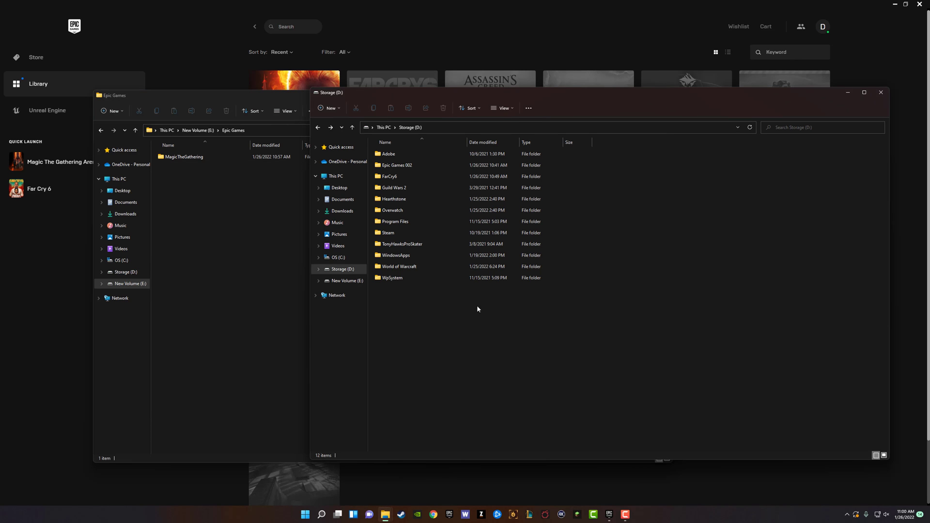
pyautogui.click(243, 245)
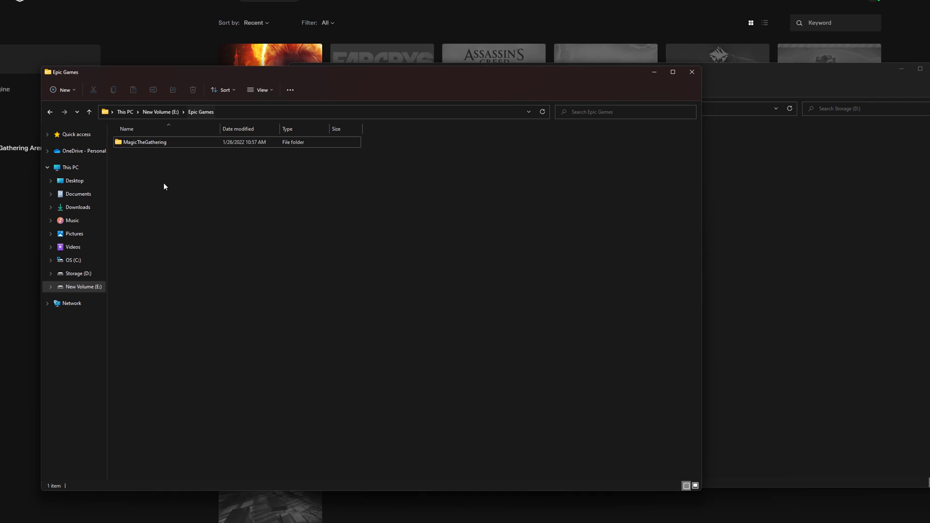
pyautogui.click(766, 241)
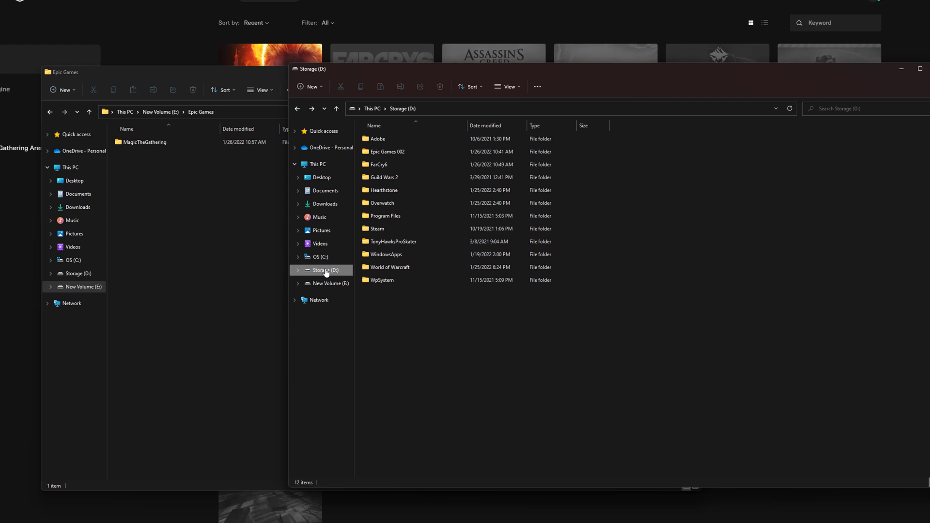
pyautogui.click(408, 153)
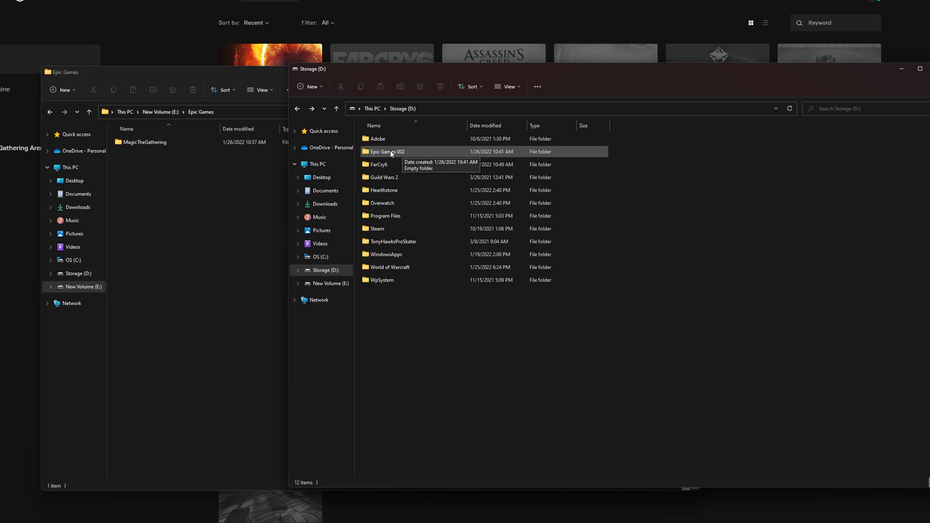
# Copy the MagicTheGathering folder from E:\Epic Games into D:\Epic Games 002
pyautogui.doubleClick(391, 150)
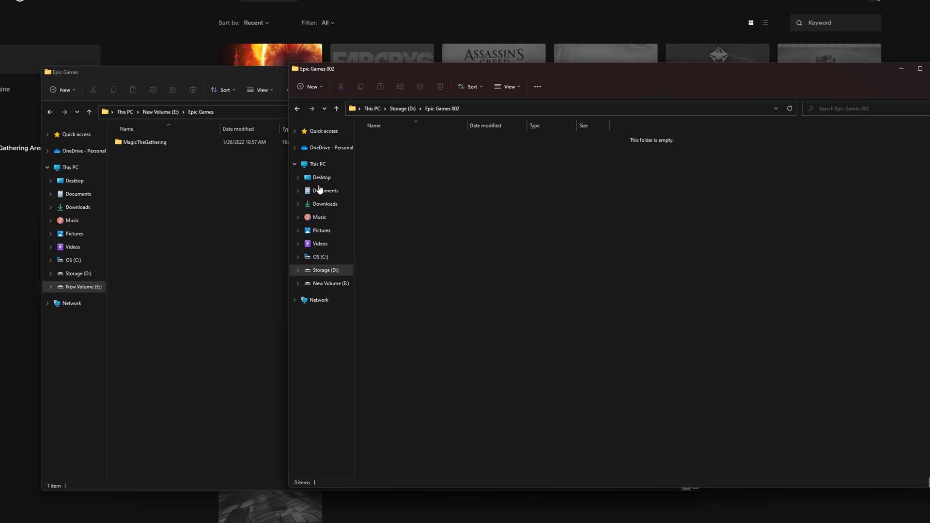
pyautogui.click(182, 176)
pyautogui.moveTo(146, 141)
pyautogui.mouseDown()
pyautogui.moveTo(177, 158)
pyautogui.moveTo(664, 216)
pyautogui.moveTo(739, 184)
pyautogui.mouseUp()
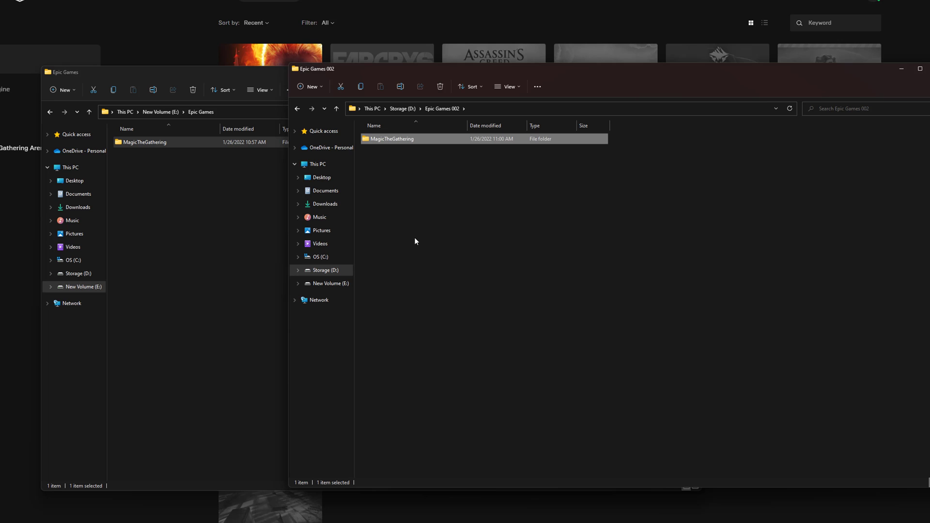
# Delete the original MagicTheGathering folder from E:\Epic Games
pyautogui.click(161, 142)
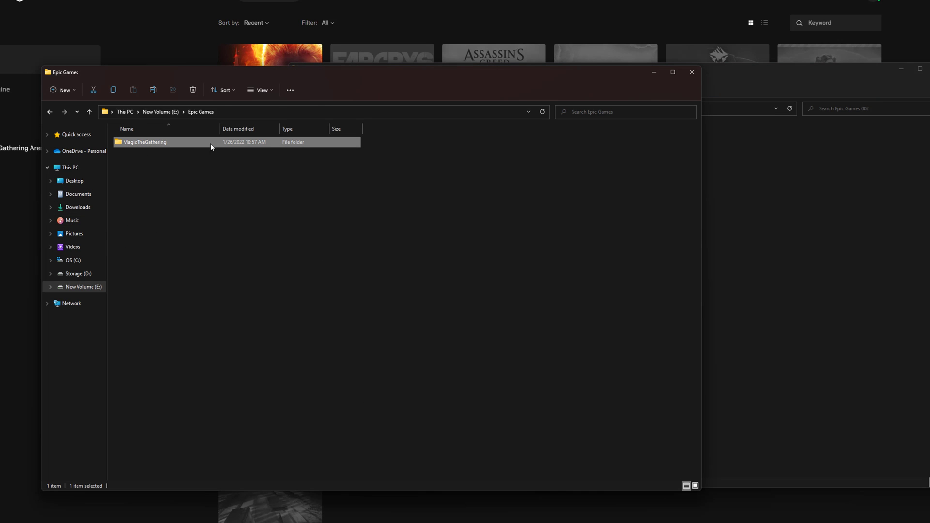
pyautogui.rightClick(185, 141)
pyautogui.click(222, 281)
pyautogui.click(259, 414)
pyautogui.click(564, 202)
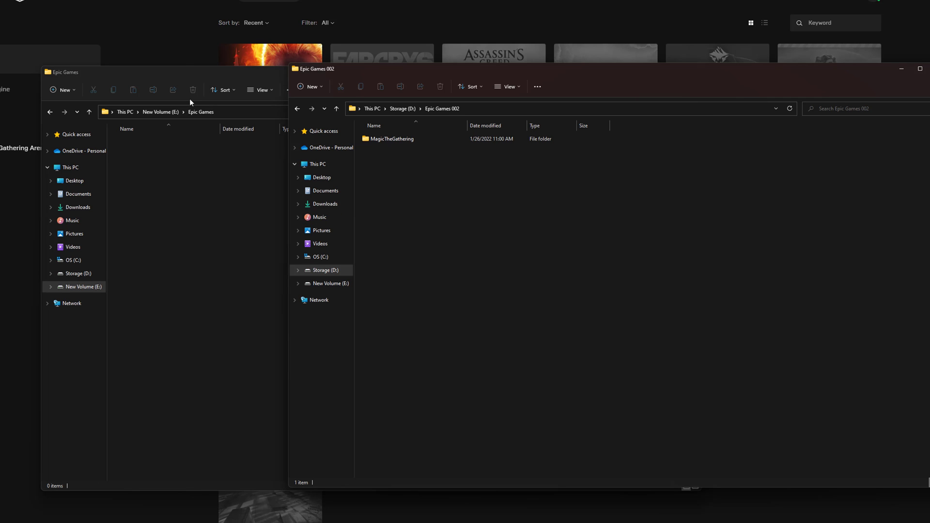
# Go back to the Epic library and open Magic The Gathering Arena's options menu
pyautogui.click(176, 28)
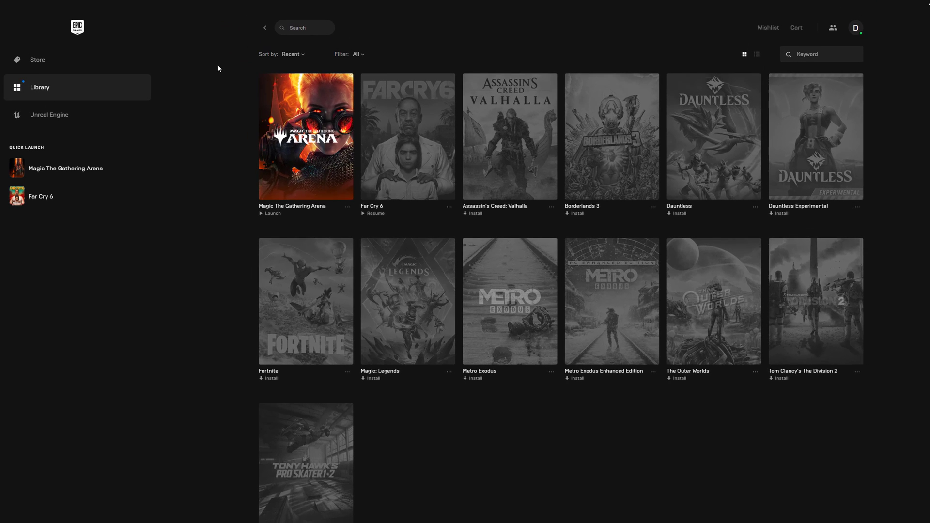
pyautogui.click(348, 208)
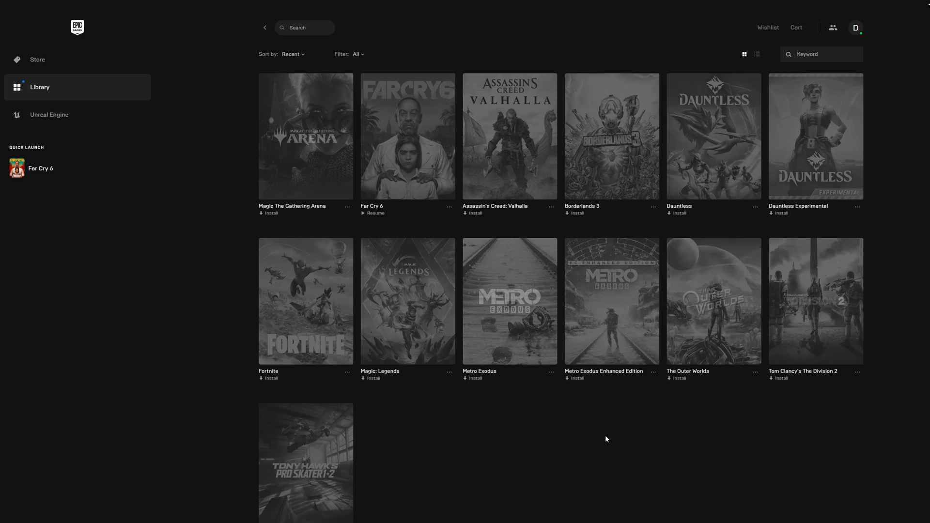
# Rename the MagicTheGathering folder in Epic Games 002 to 'MagicTheGathering 02' through Properties
pyautogui.moveTo(429, 518)
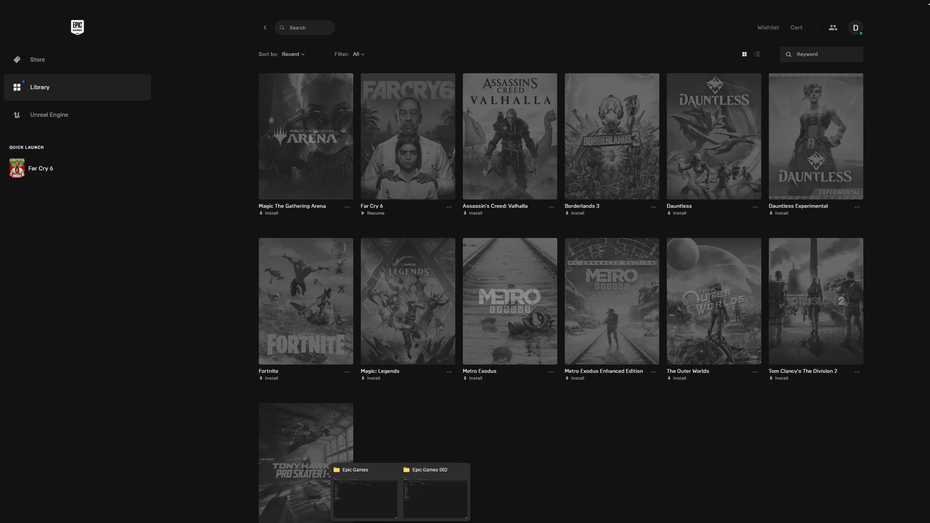
pyautogui.click(430, 483)
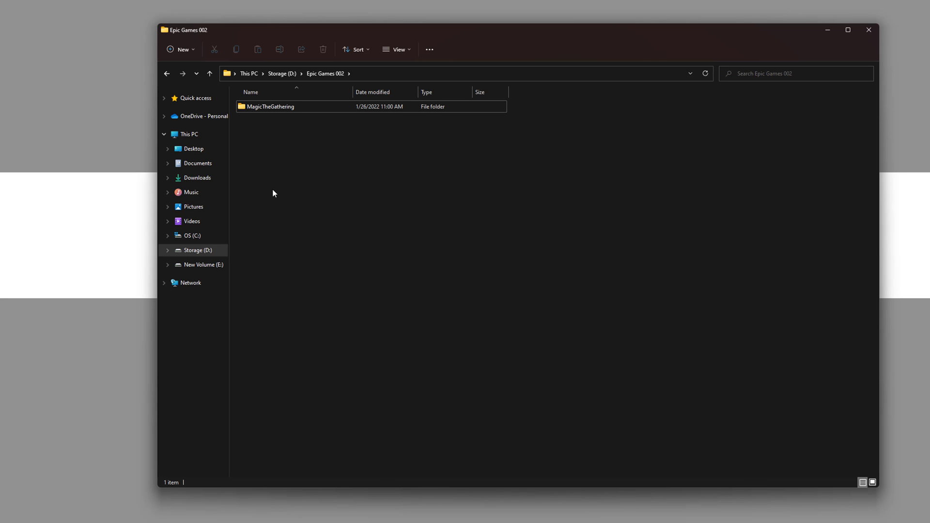
pyautogui.rightClick(263, 106)
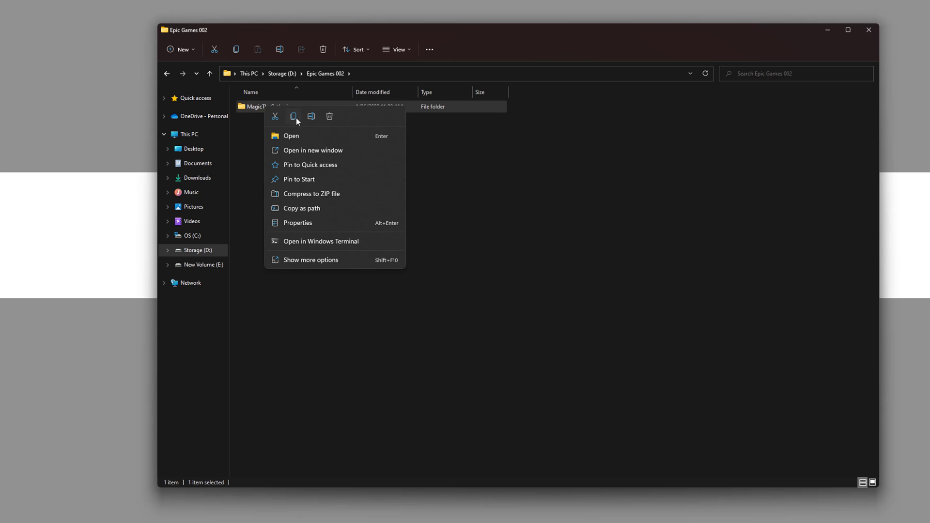
pyautogui.click(309, 224)
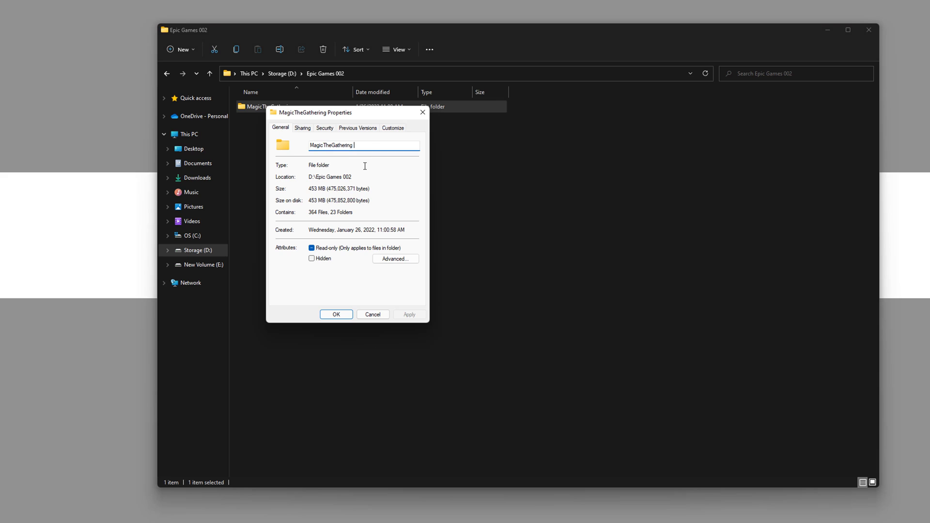
pyautogui.write('02')
pyautogui.click(342, 316)
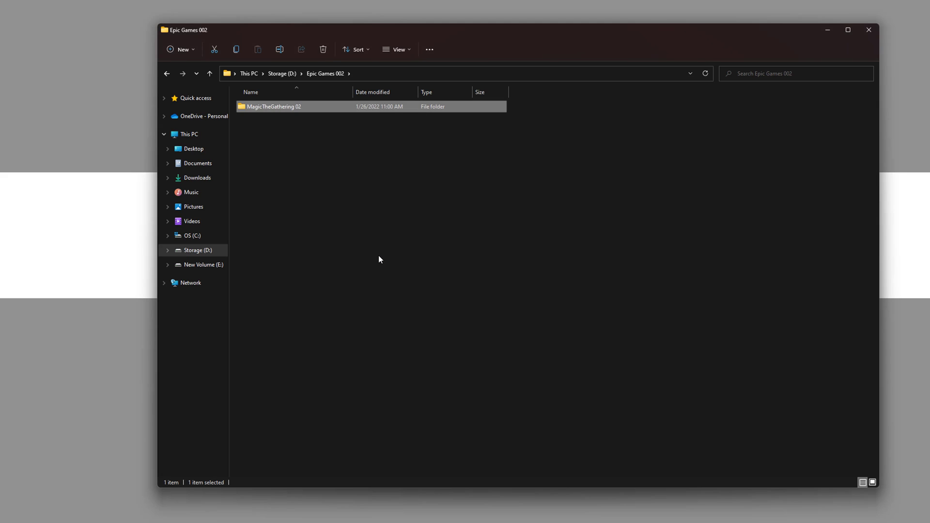
pyautogui.click(108, 351)
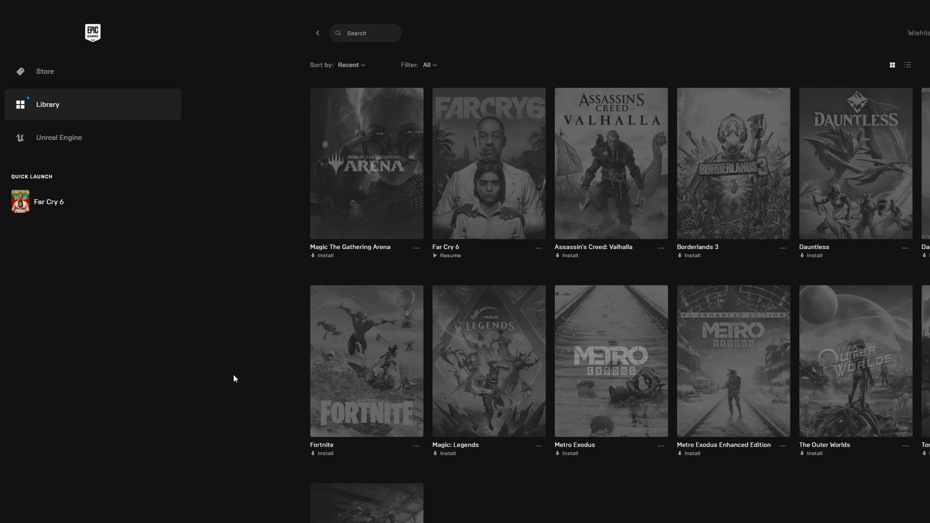
# Install Magic The Gathering Arena into D:\Epic Games 002, then pause the install
pyautogui.click(326, 257)
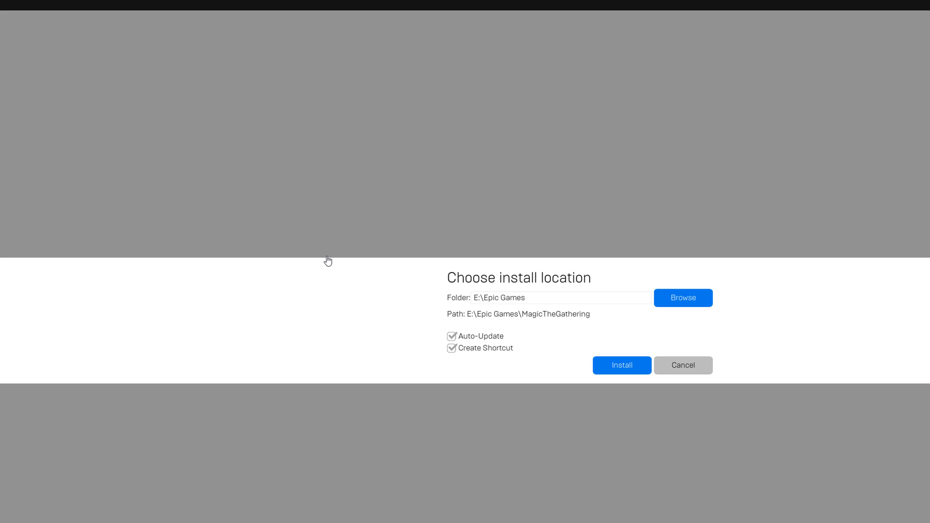
pyautogui.click(699, 299)
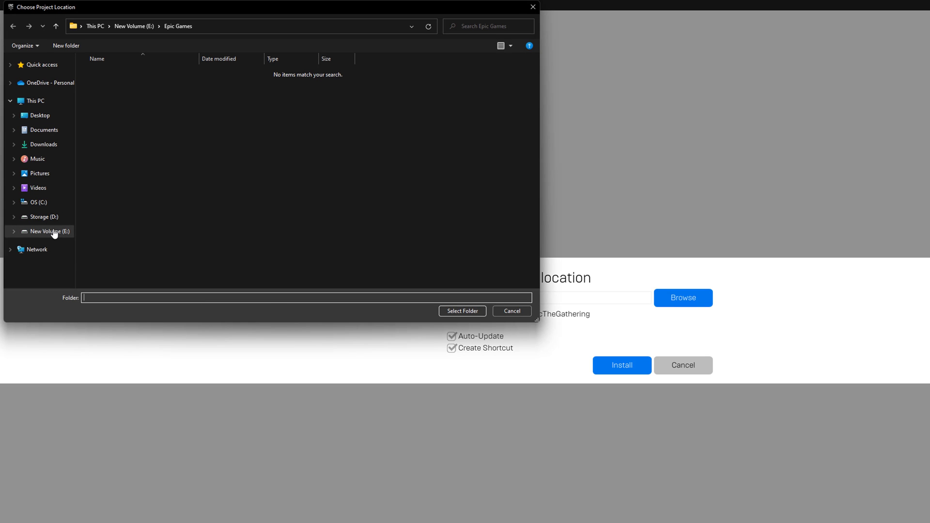
pyautogui.click(44, 218)
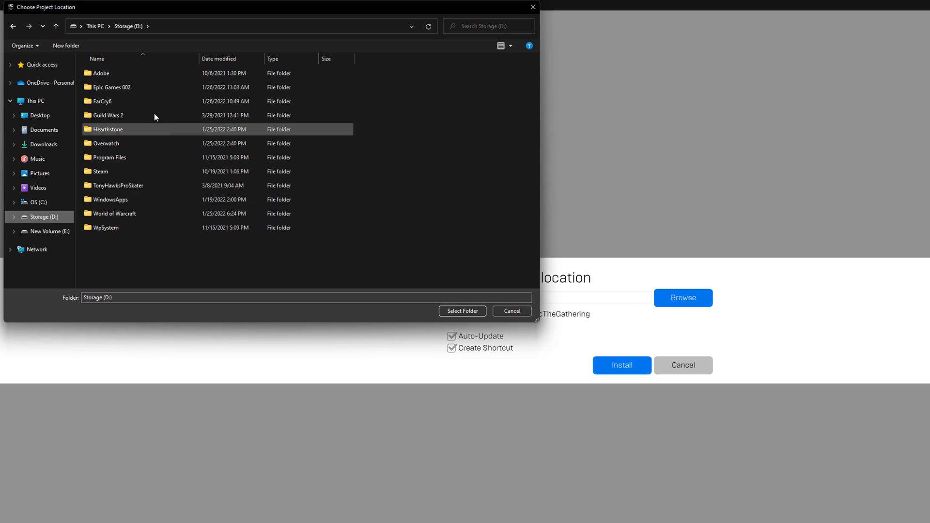
pyautogui.click(134, 91)
pyautogui.click(459, 312)
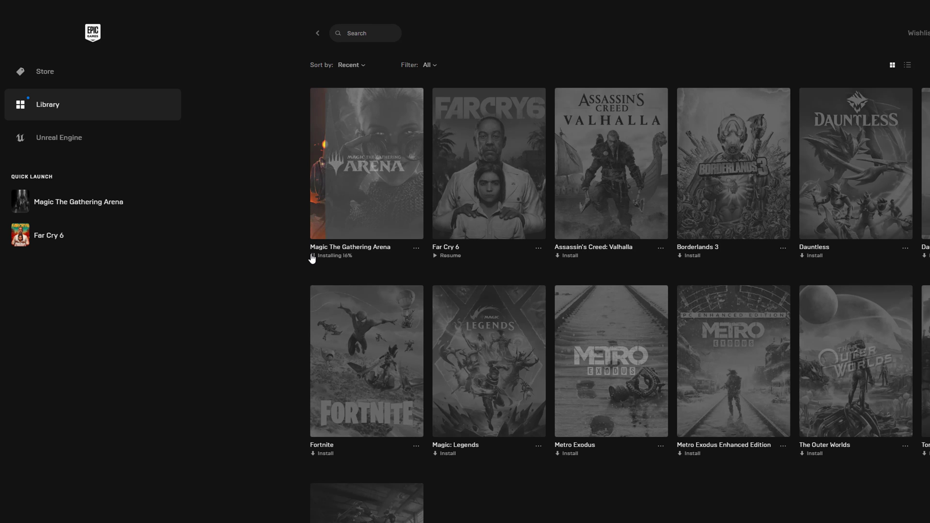
pyautogui.click(313, 256)
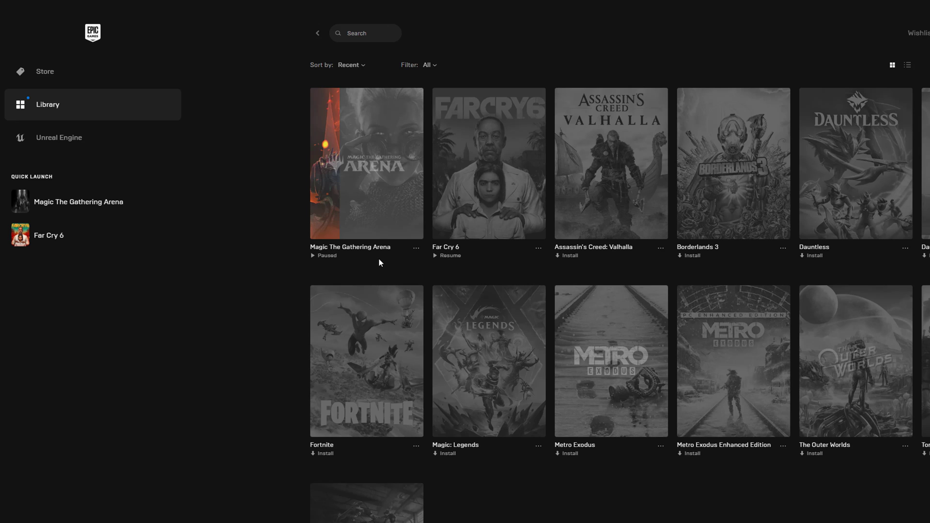
# Choose Cancel Install from the Magic The Gathering Arena card's options menu
pyautogui.click(418, 251)
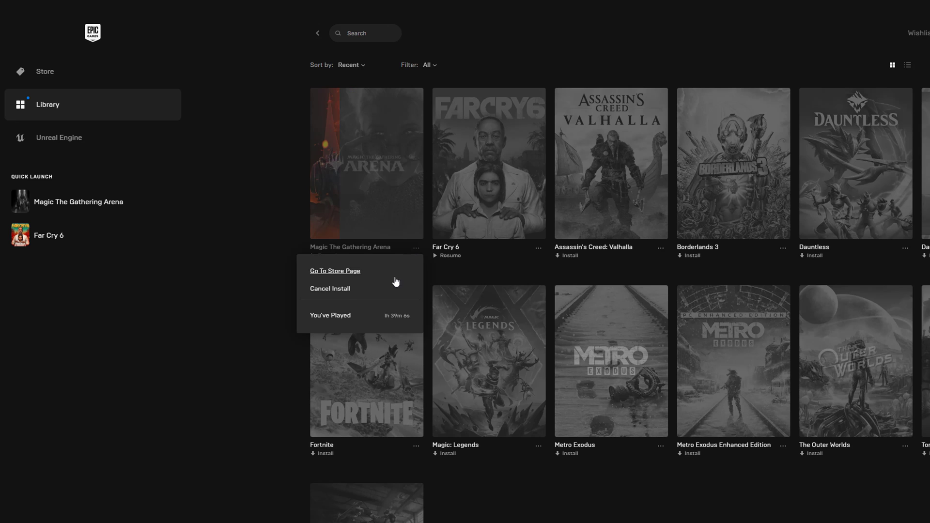
pyautogui.click(336, 290)
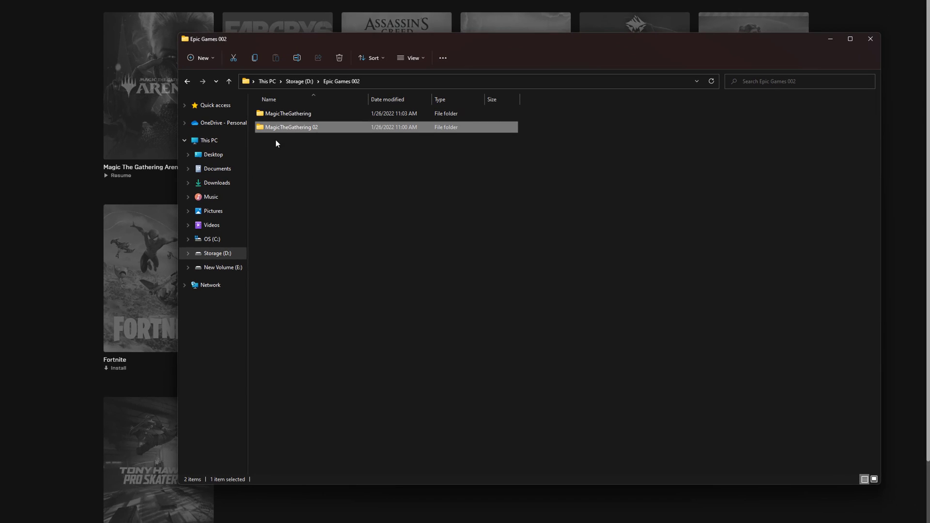
# Copy all seven game files from MagicTheGathering 02, then return to Epic Games 002
pyautogui.doubleClick(296, 114)
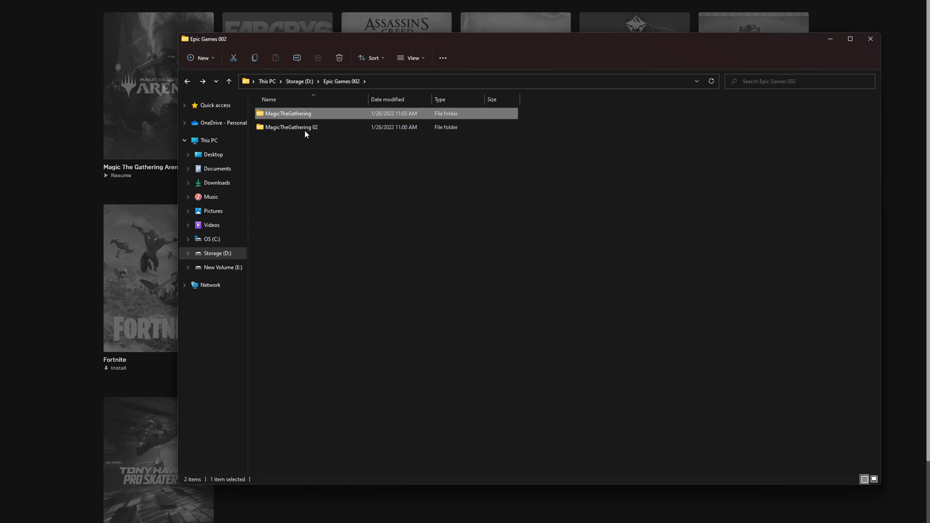
pyautogui.doubleClick(292, 128)
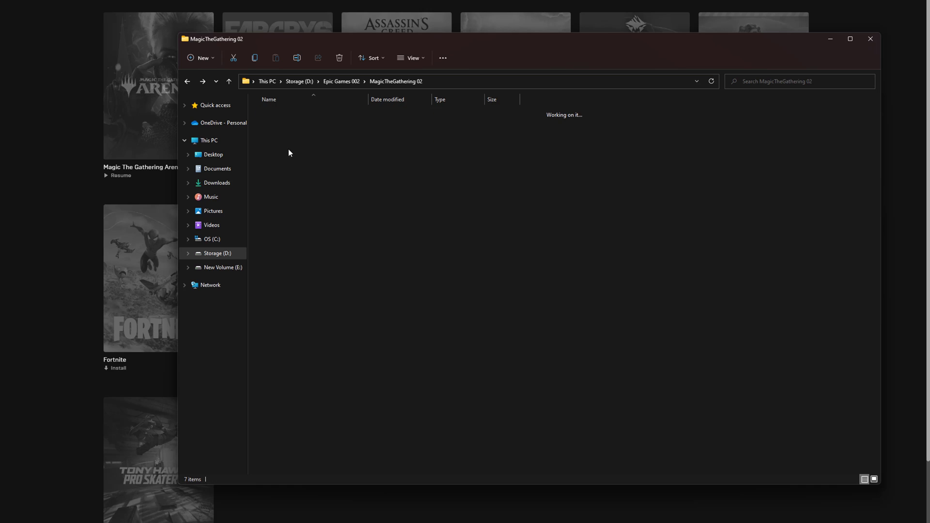
pyautogui.moveTo(300, 242); pyautogui.dragTo(280, 117)
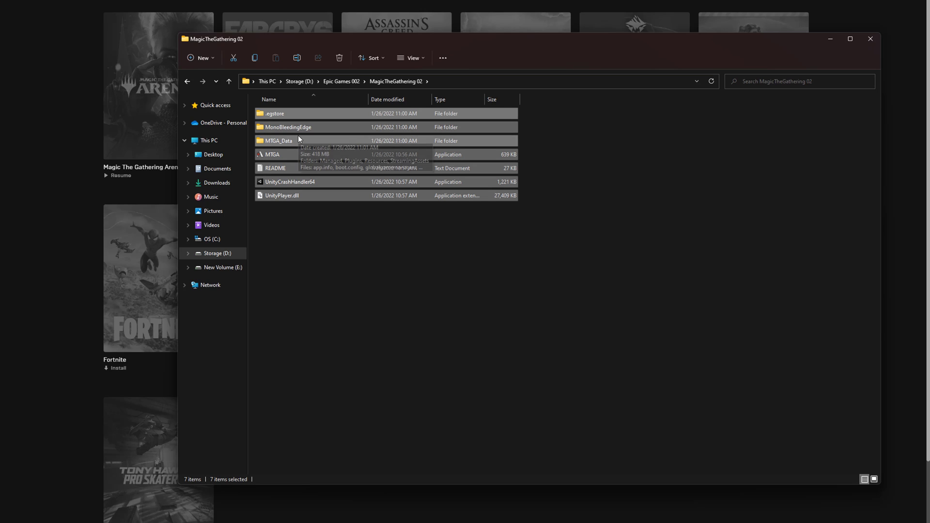
pyautogui.hotkey('ctrl', 'c')
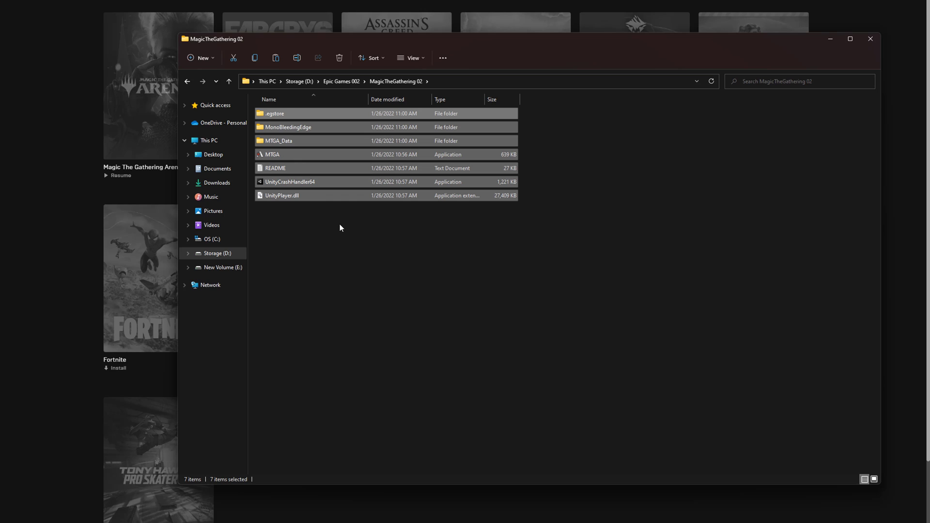
pyautogui.click(341, 82)
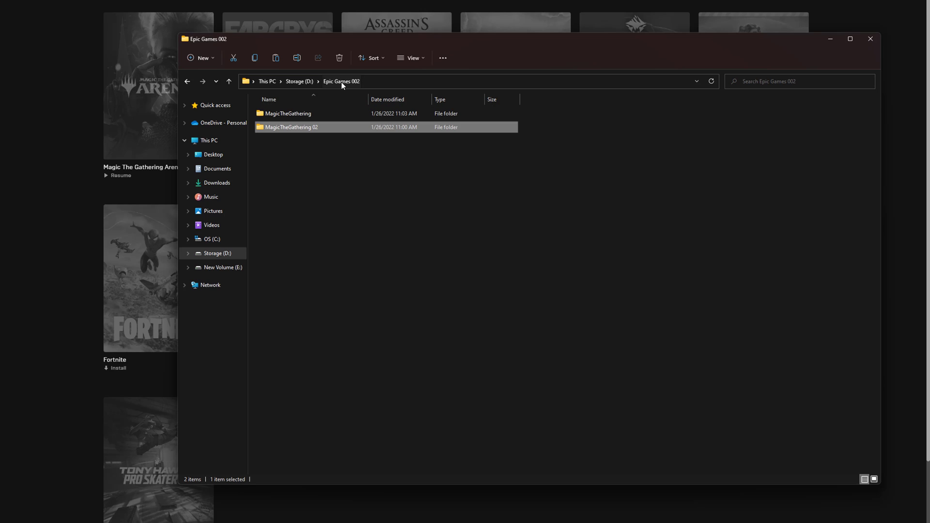
# Paste the seven copied game files into the new MagicTheGathering folder
pyautogui.doubleClick(298, 113)
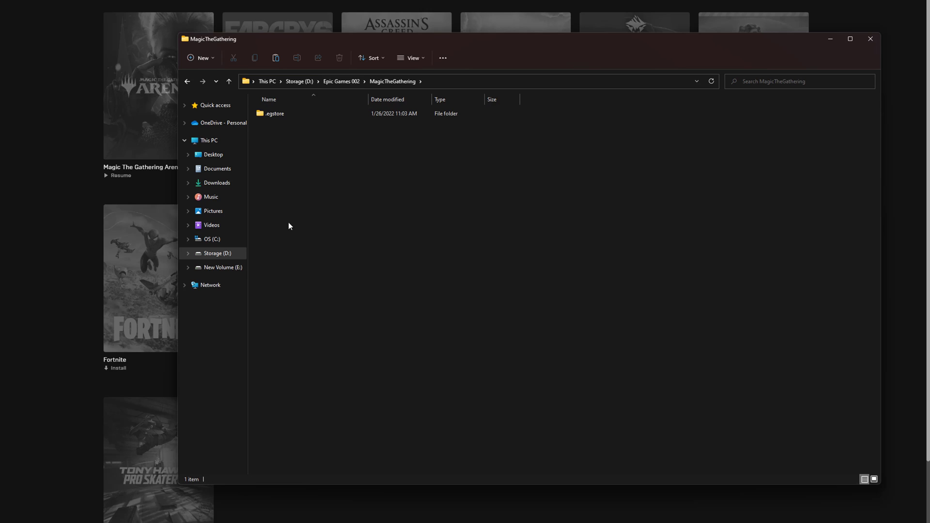
pyautogui.click(289, 113)
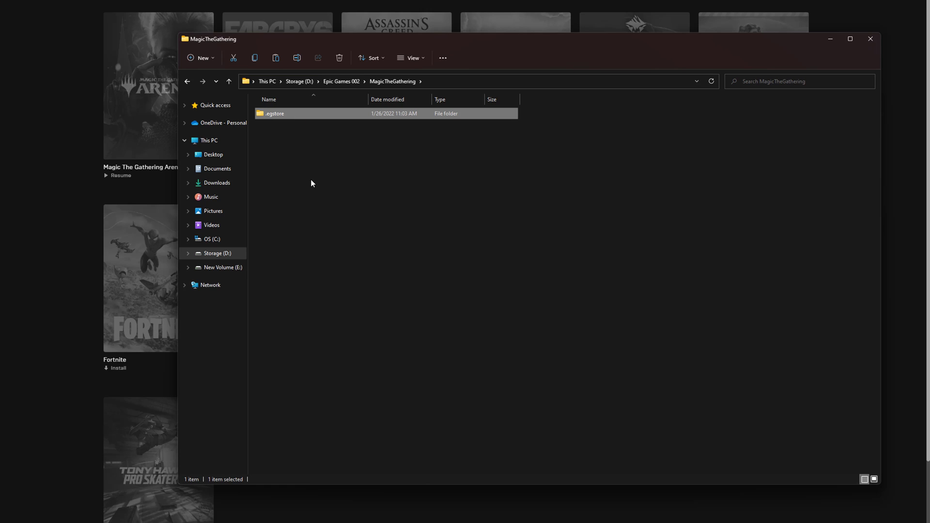
pyautogui.hotkey('ctrl', 'v')
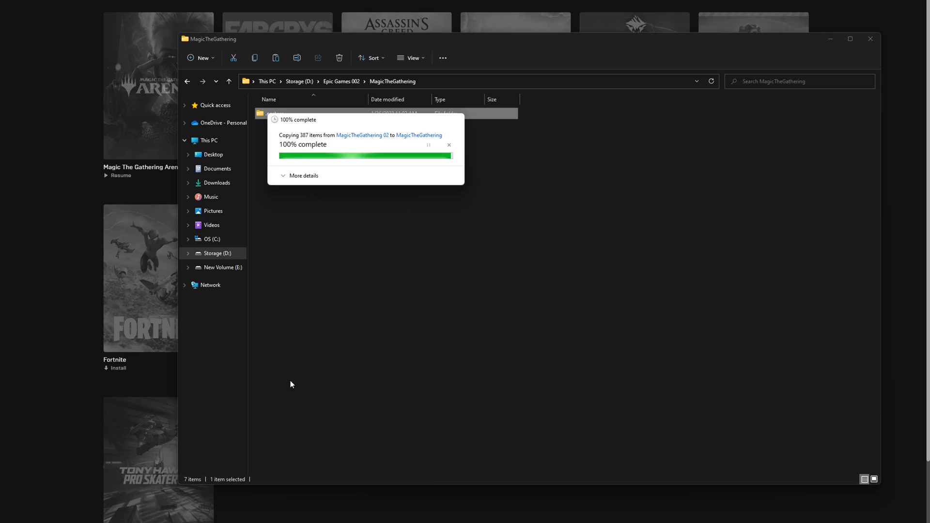
pyautogui.click(315, 272)
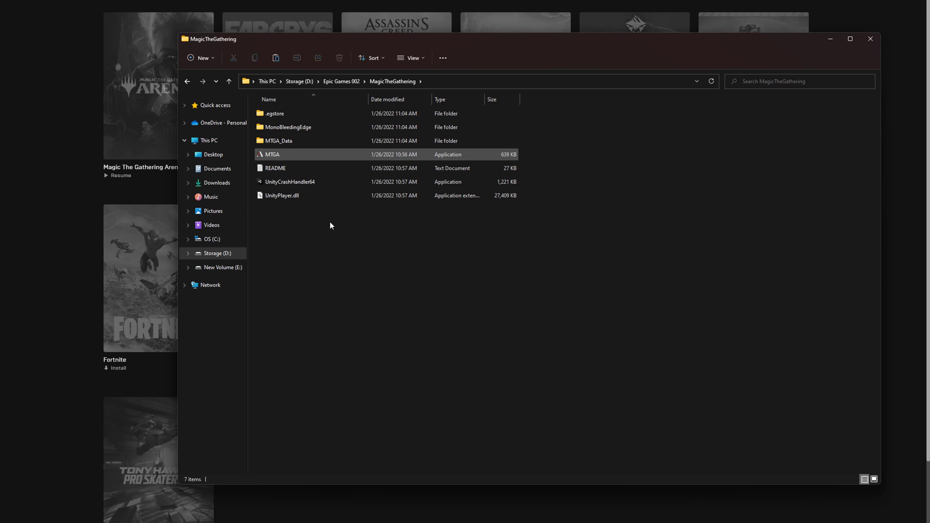
# Delete the MagicTheGathering 02 folder from D:\Epic Games 002
pyautogui.click(339, 81)
pyautogui.press('Down')
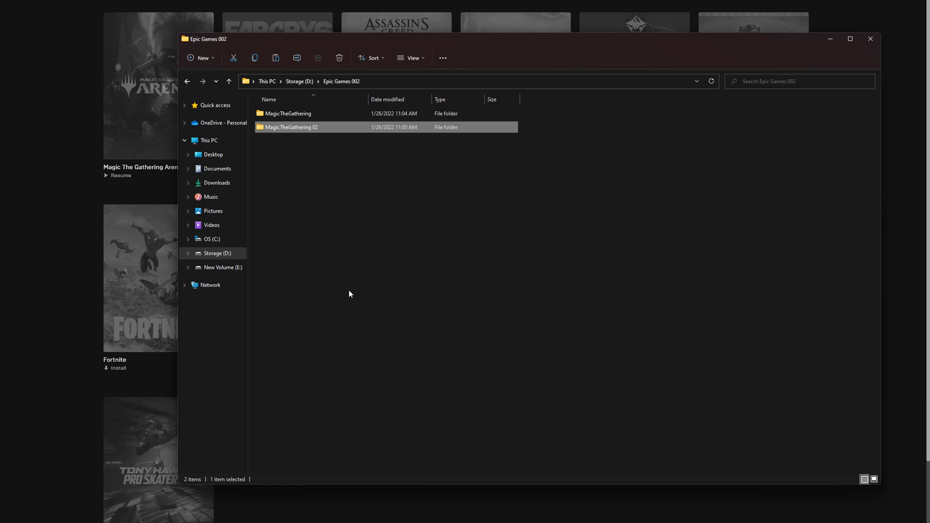
pyautogui.rightClick(292, 127)
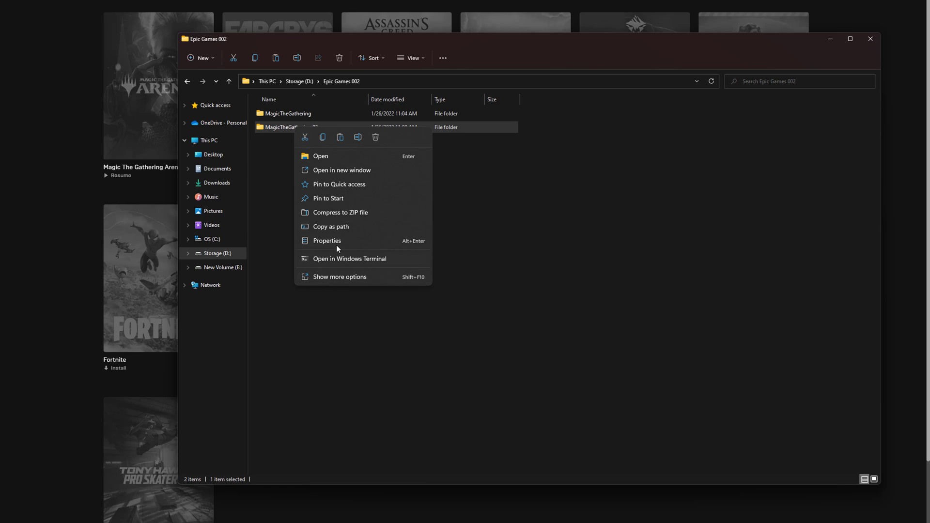
pyautogui.click(337, 277)
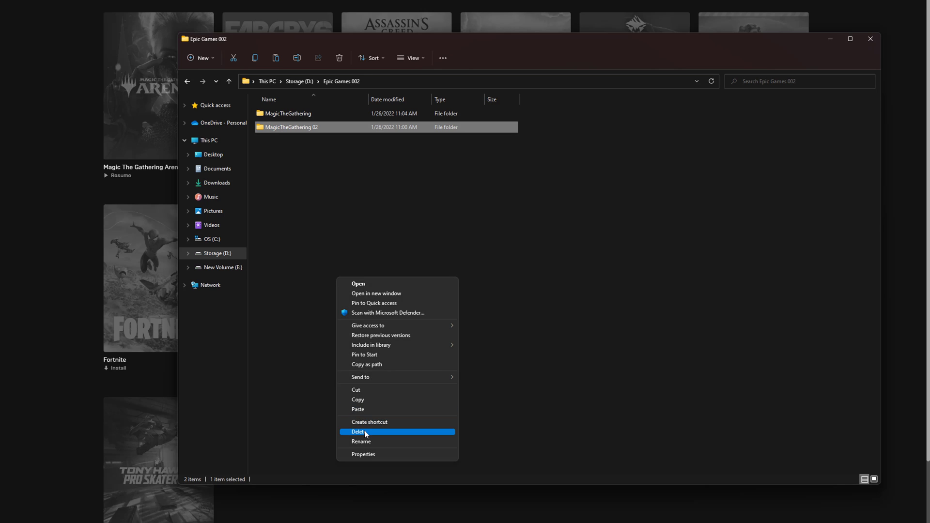
pyautogui.click(369, 431)
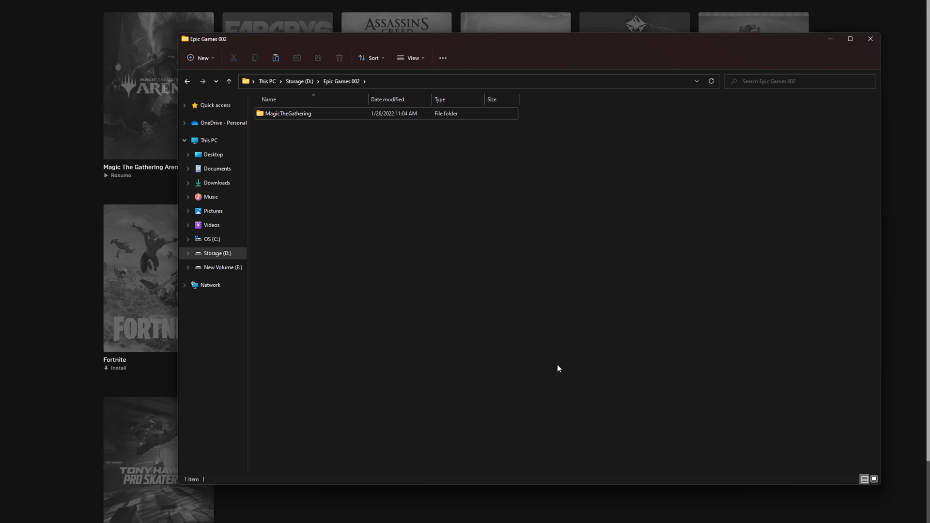
# Resume Magic The Gathering Arena in the library so it verifies the files in D:\Epic Games 002
pyautogui.click(68, 284)
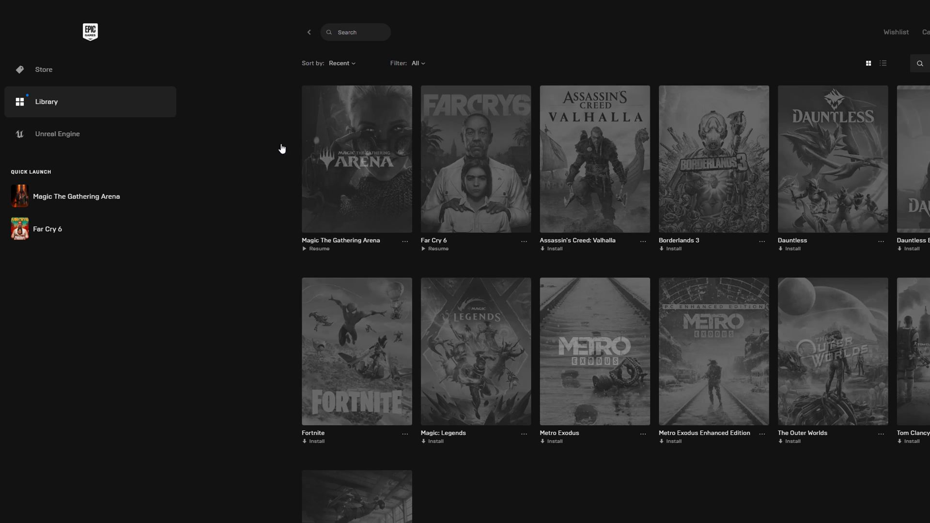
pyautogui.click(322, 250)
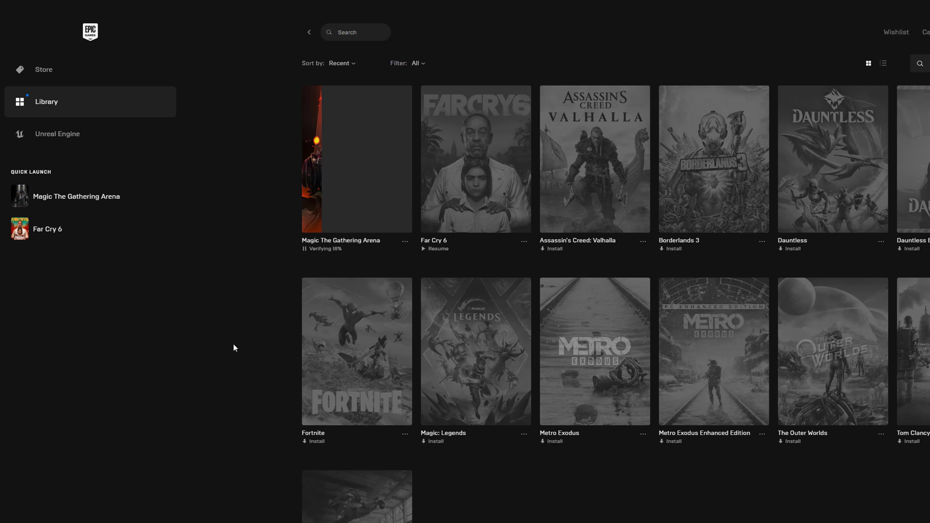